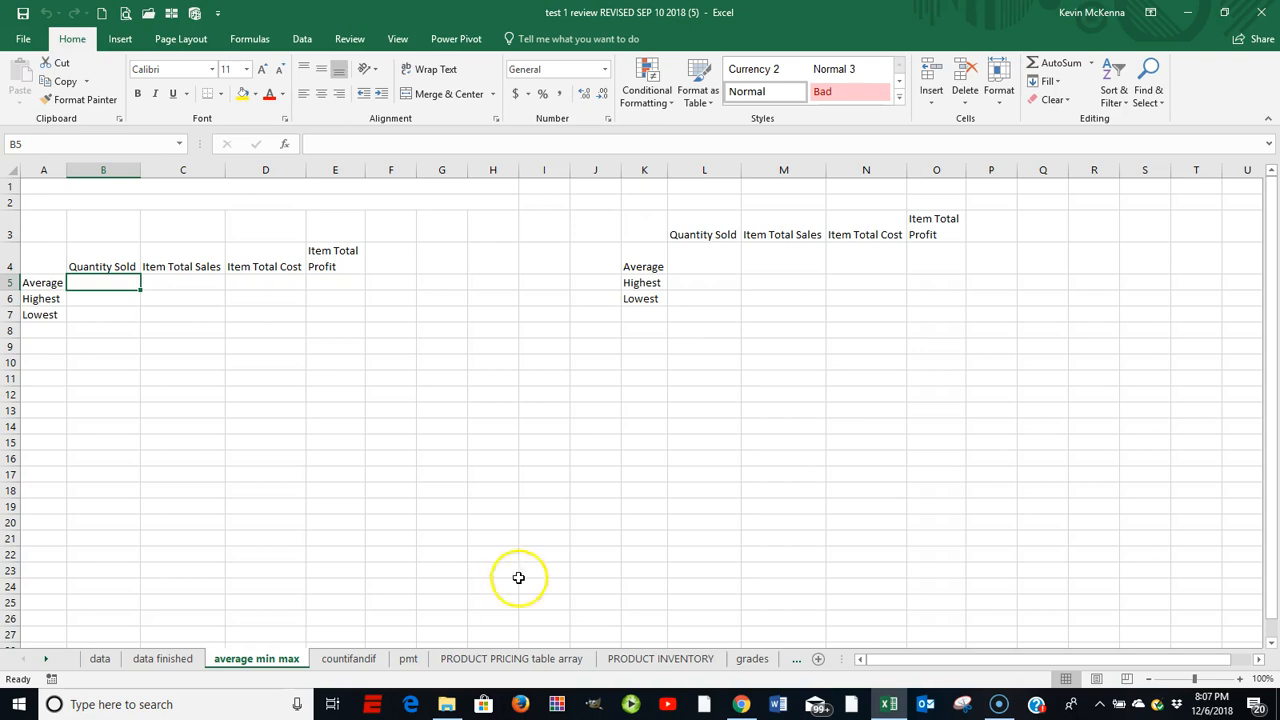
Group the worksheets from the data sheet through the grades sheet
{"action": "left_click", "coordinate": [100, 659]}
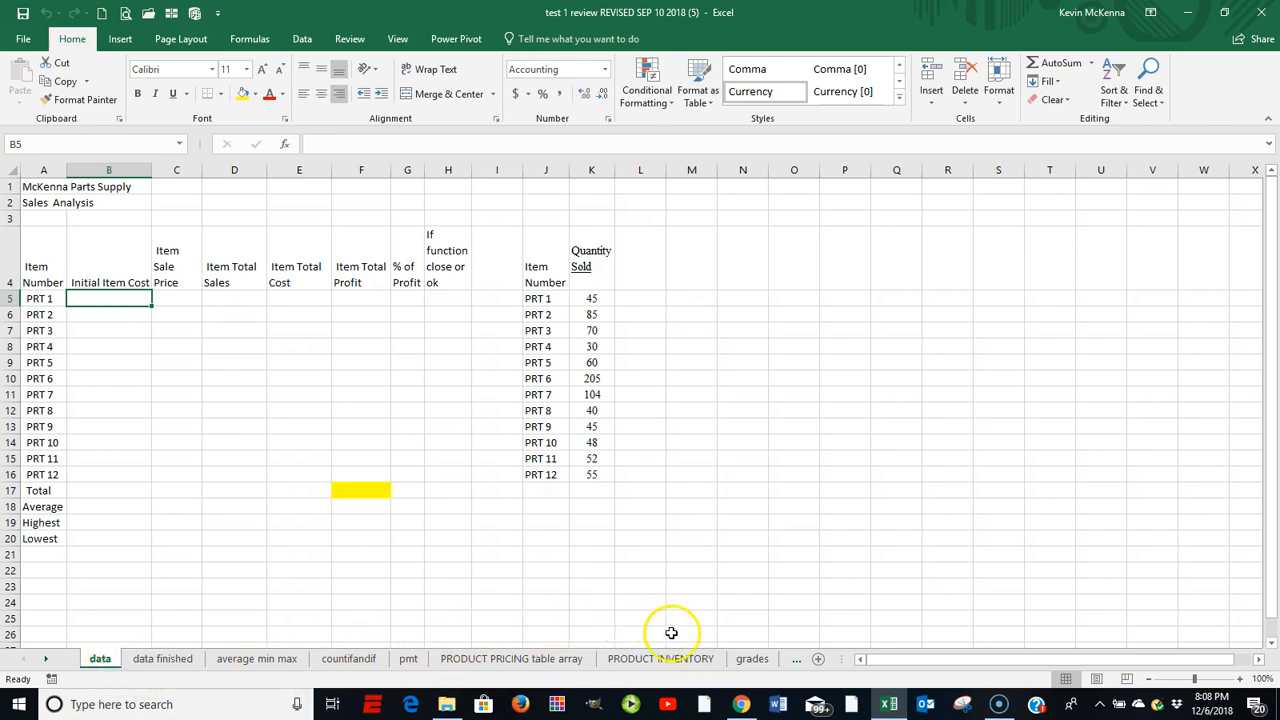
{"action": "left_click", "coordinate": [760, 662], "text": "shift"}
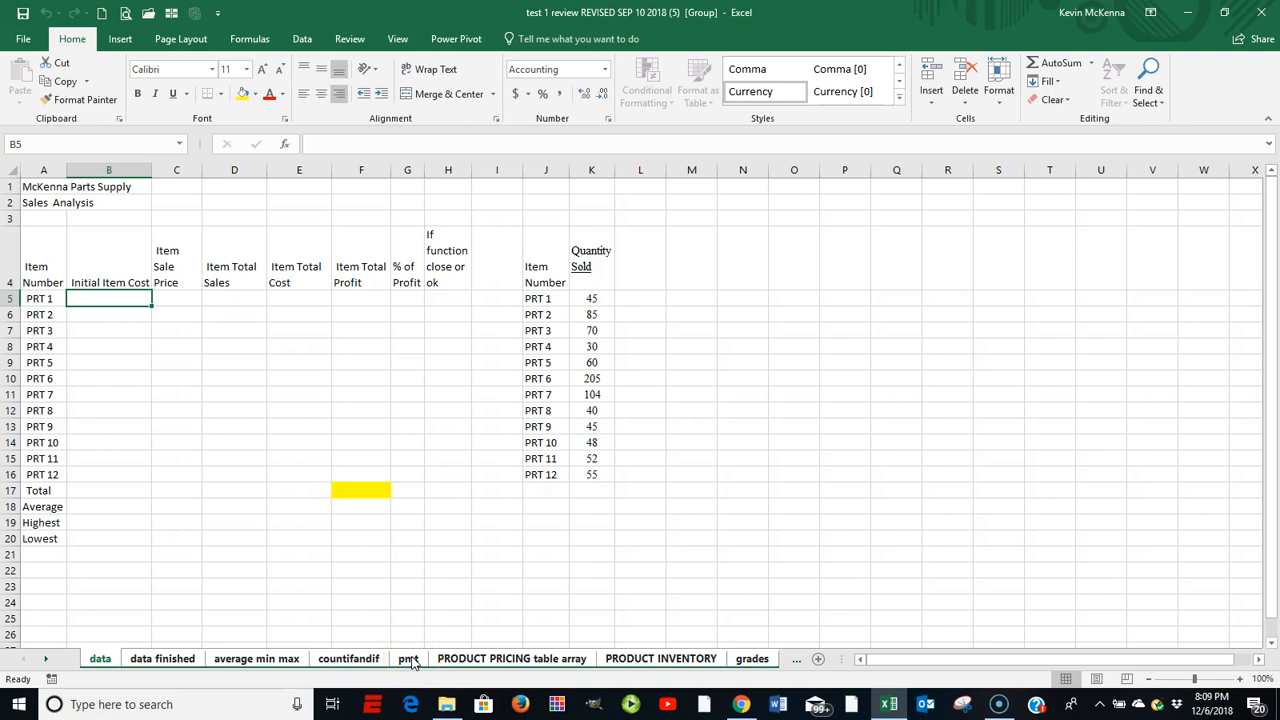
{"action": "left_click", "coordinate": [410, 662]}
{"action": "right_click", "coordinate": [412, 663]}
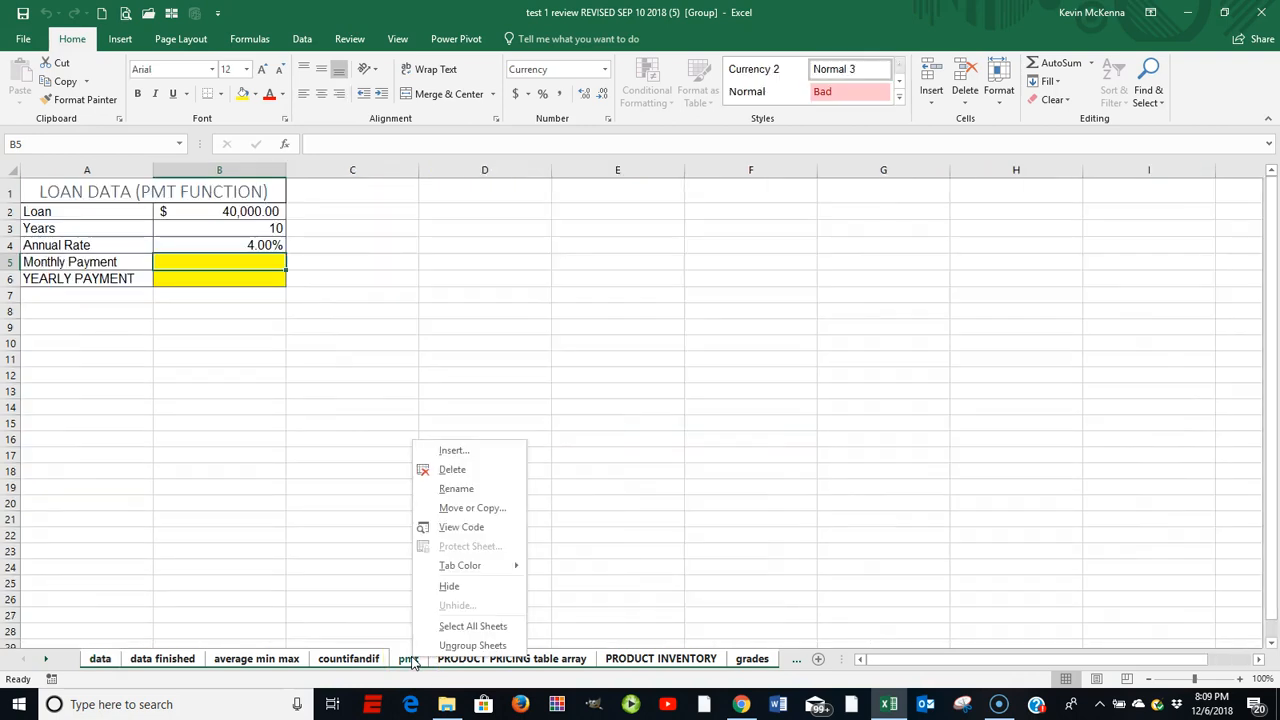
{"action": "left_click", "coordinate": [472, 647]}
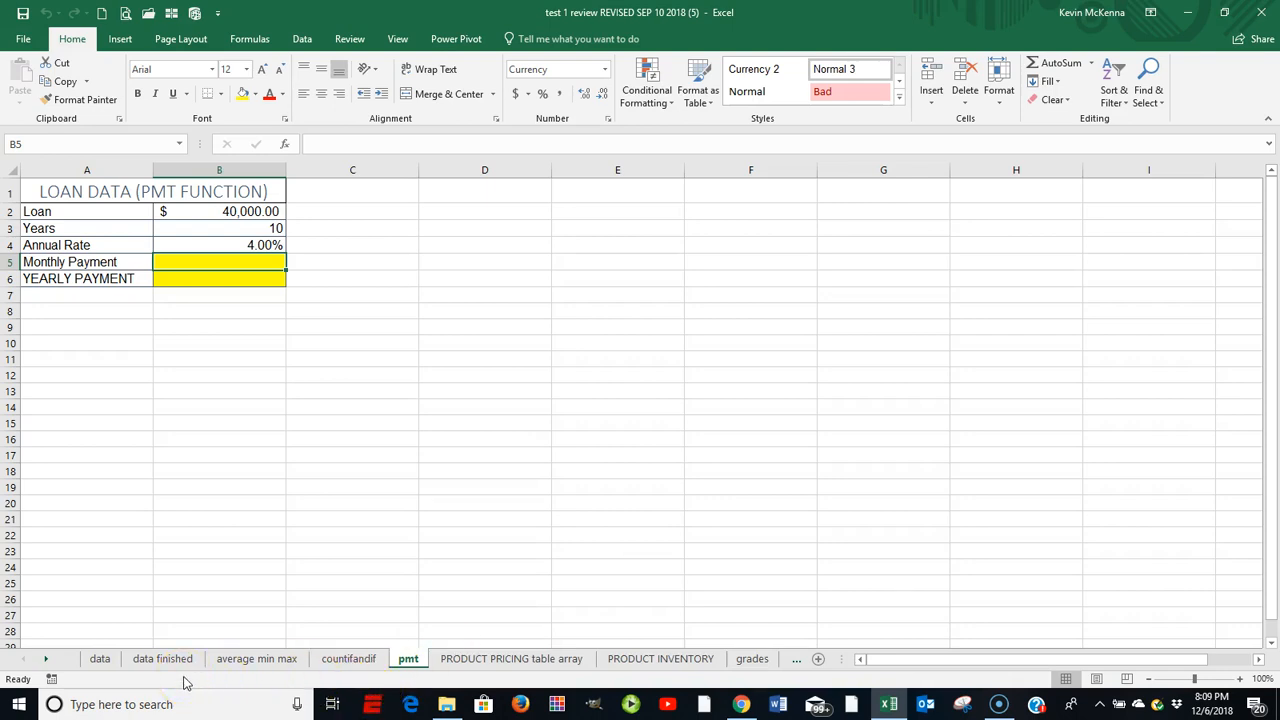
{"action": "left_click", "coordinate": [100, 660]}
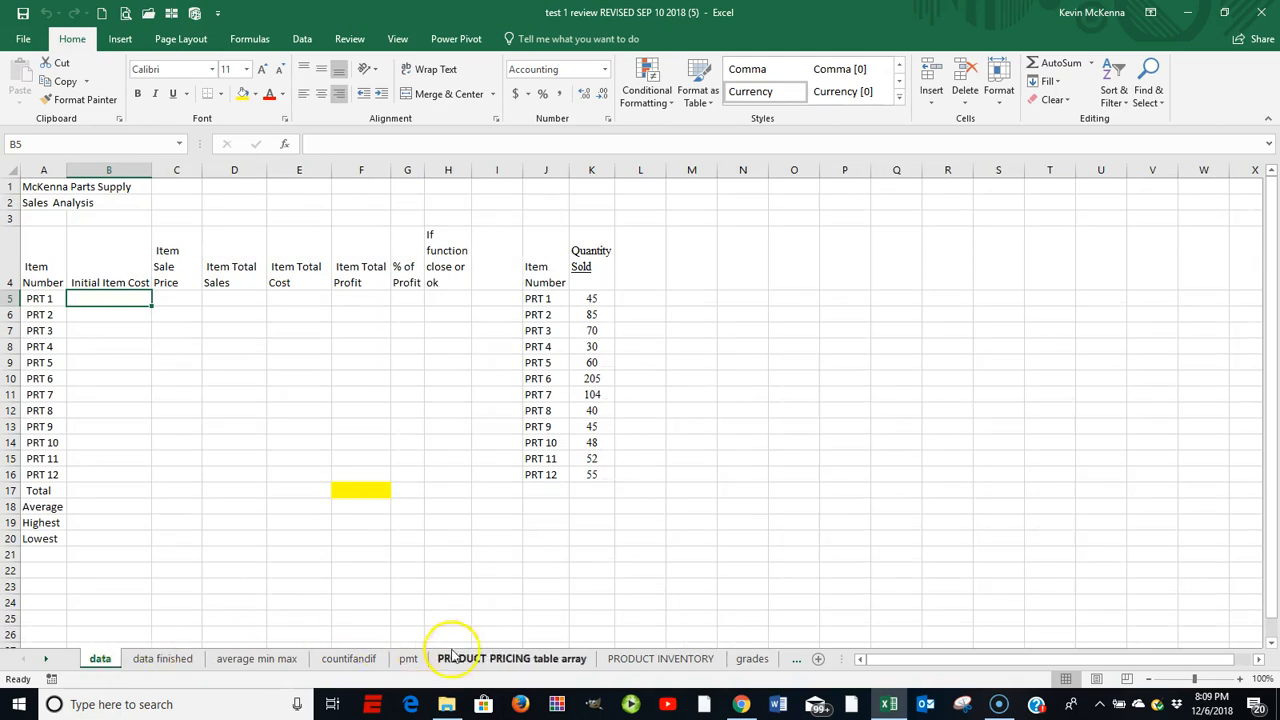
{"action": "left_click", "coordinate": [753, 661]}
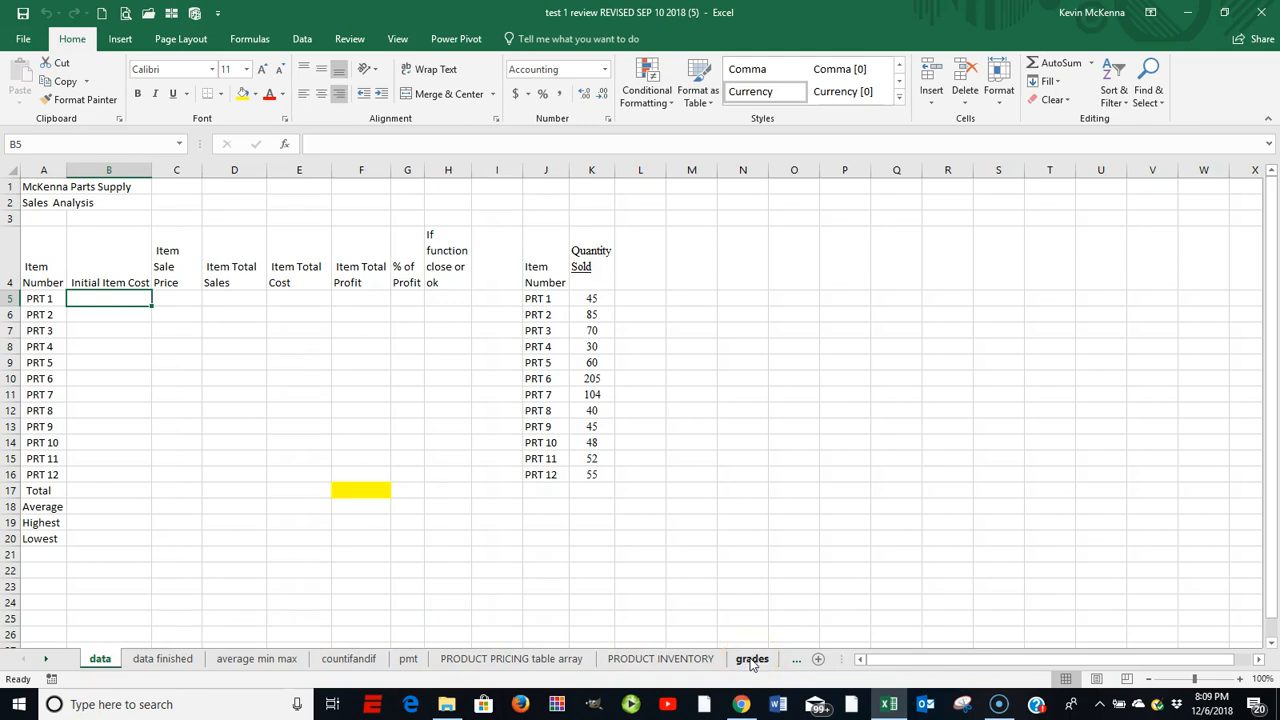
{"action": "left_click", "coordinate": [753, 660], "text": "shift"}
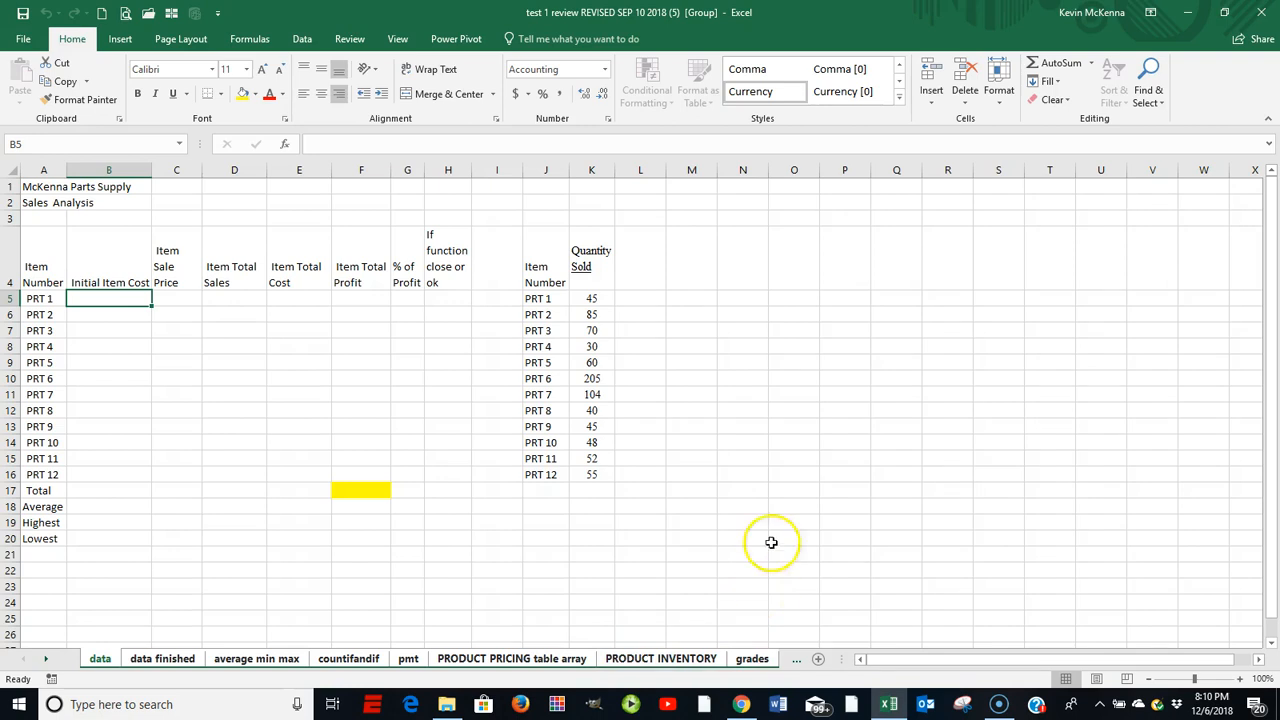
Apply Narrow margin presets and Landscape orientation to the grouped sheets
{"action": "left_click", "coordinate": [176, 40]}
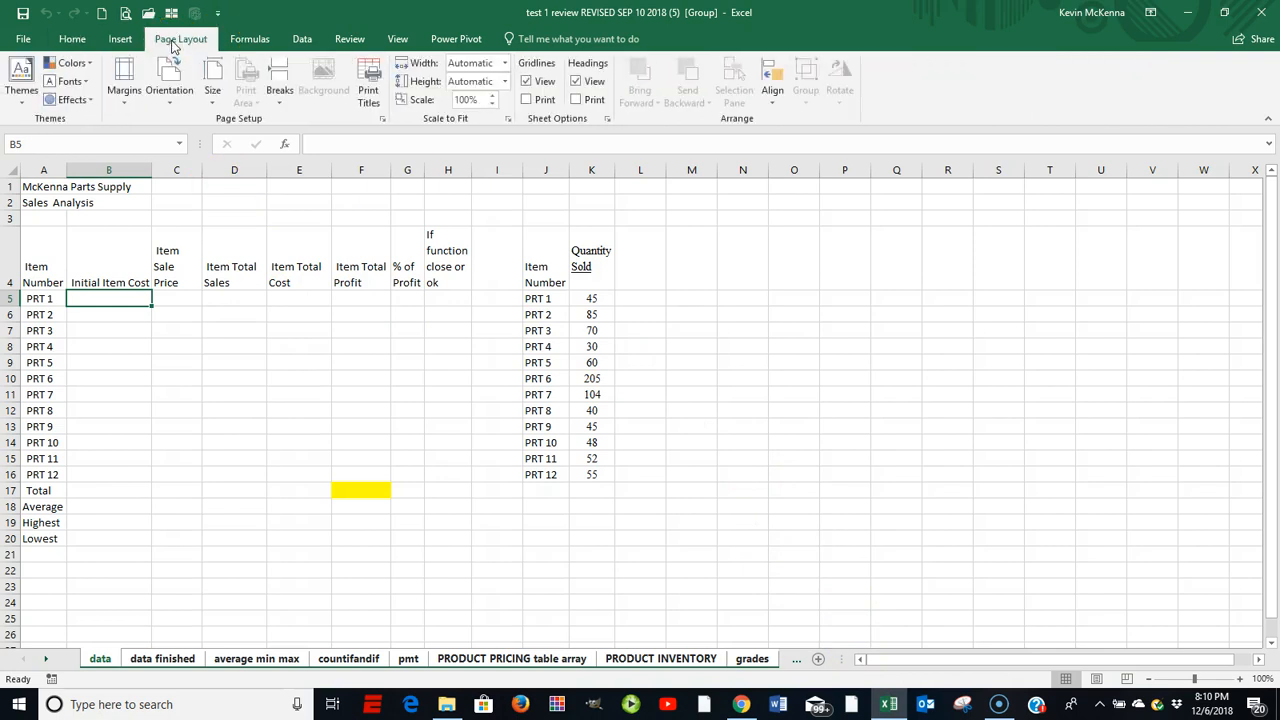
{"action": "left_click", "coordinate": [125, 100]}
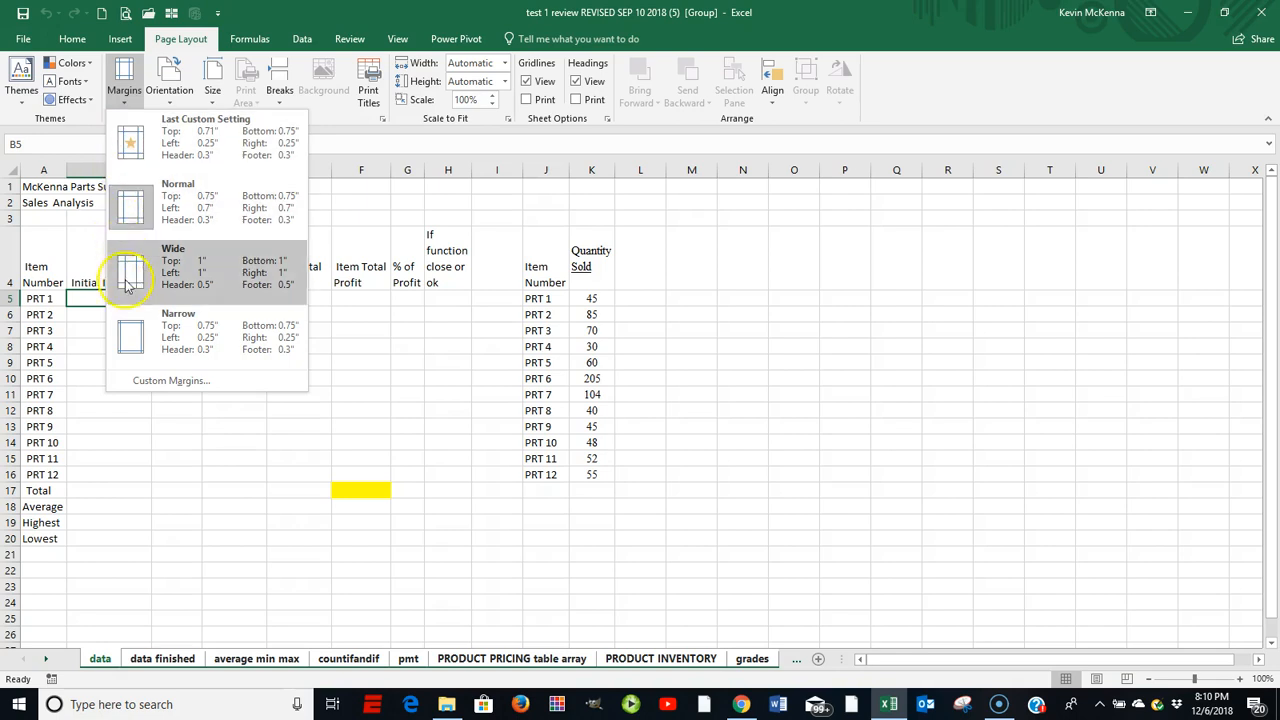
{"action": "left_click", "coordinate": [136, 340]}
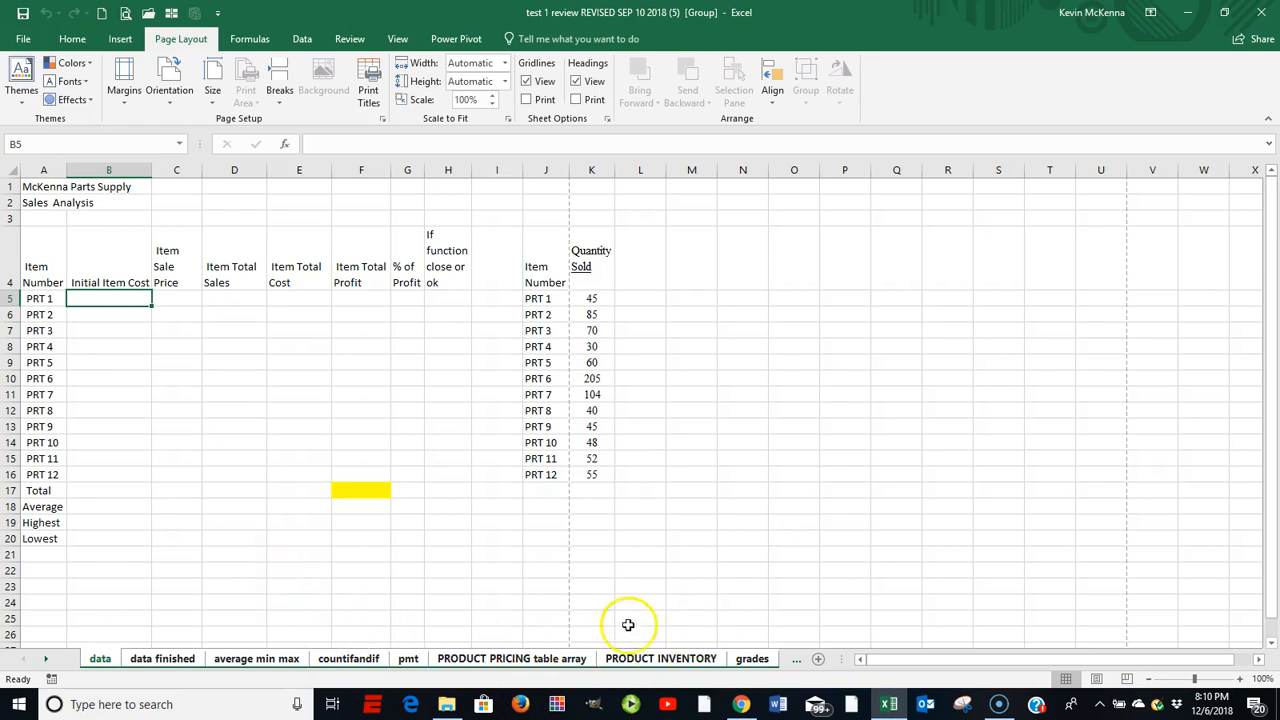
{"action": "left_click", "coordinate": [172, 92]}
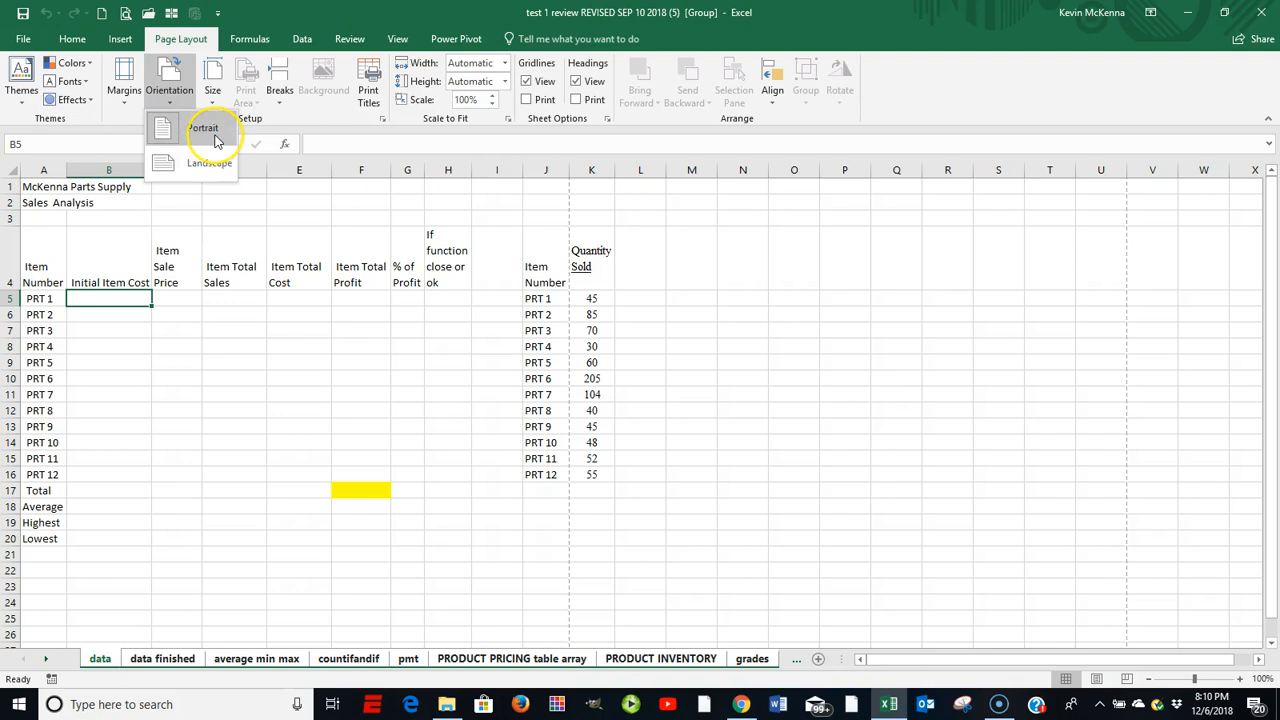
{"action": "left_click", "coordinate": [163, 167]}
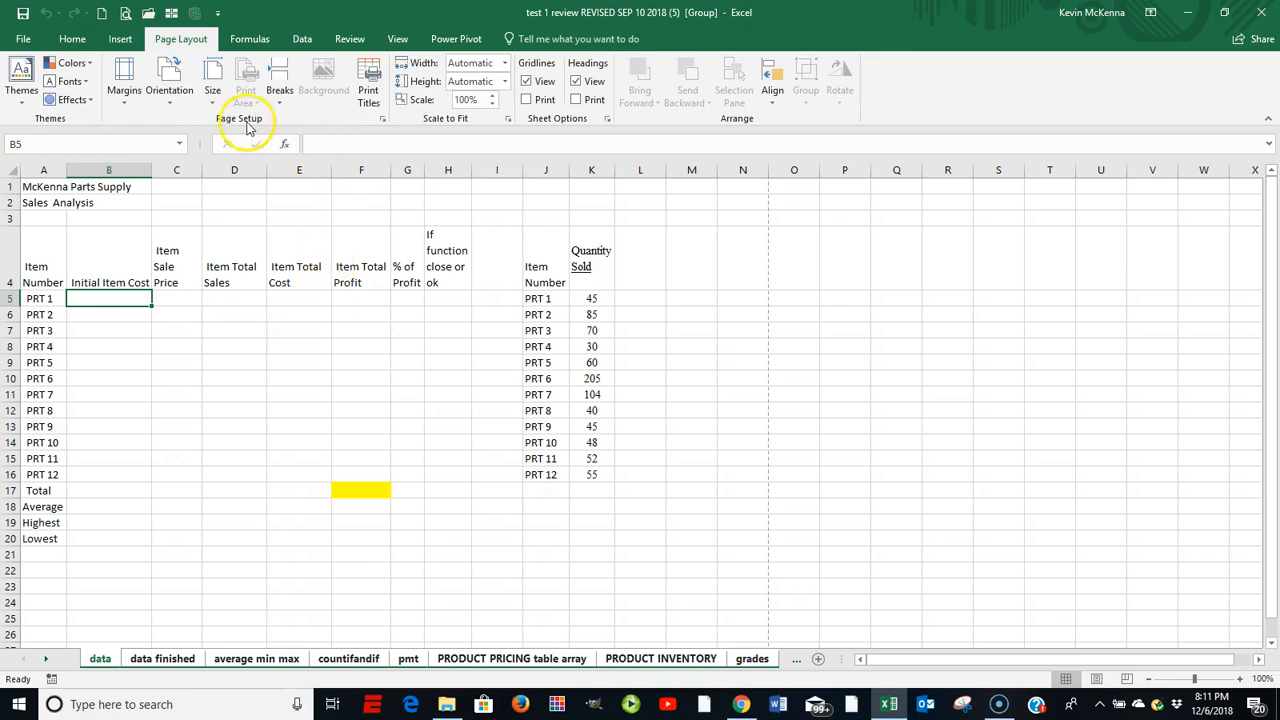
Open Page Setup's Header/Footer options and start a Custom Header
{"action": "left_click", "coordinate": [382, 121]}
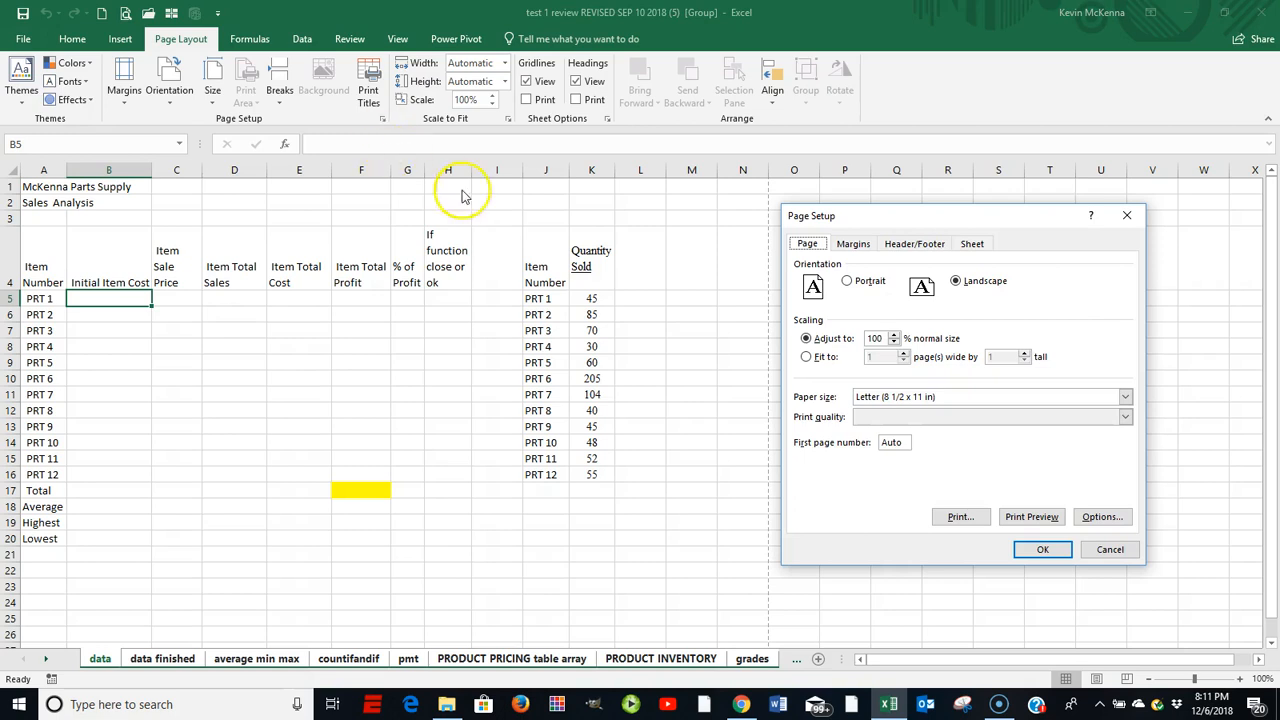
{"action": "left_click", "coordinate": [905, 249]}
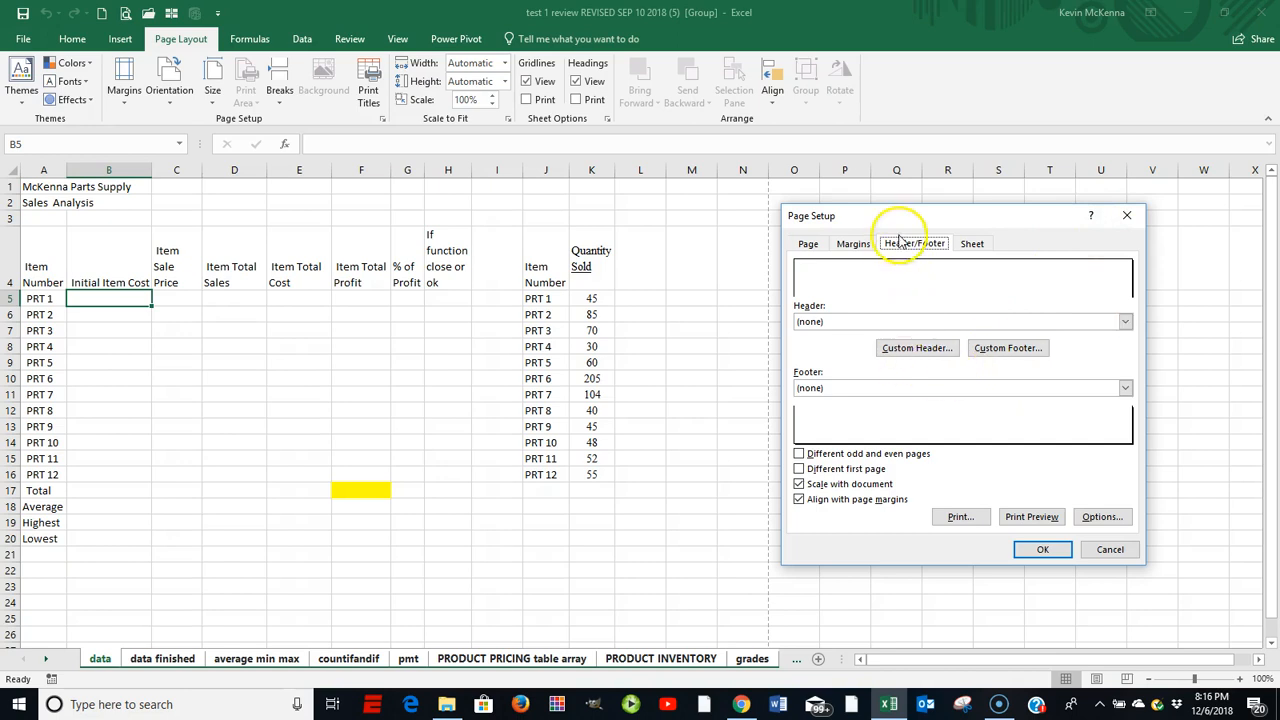
{"action": "left_click", "coordinate": [908, 352]}
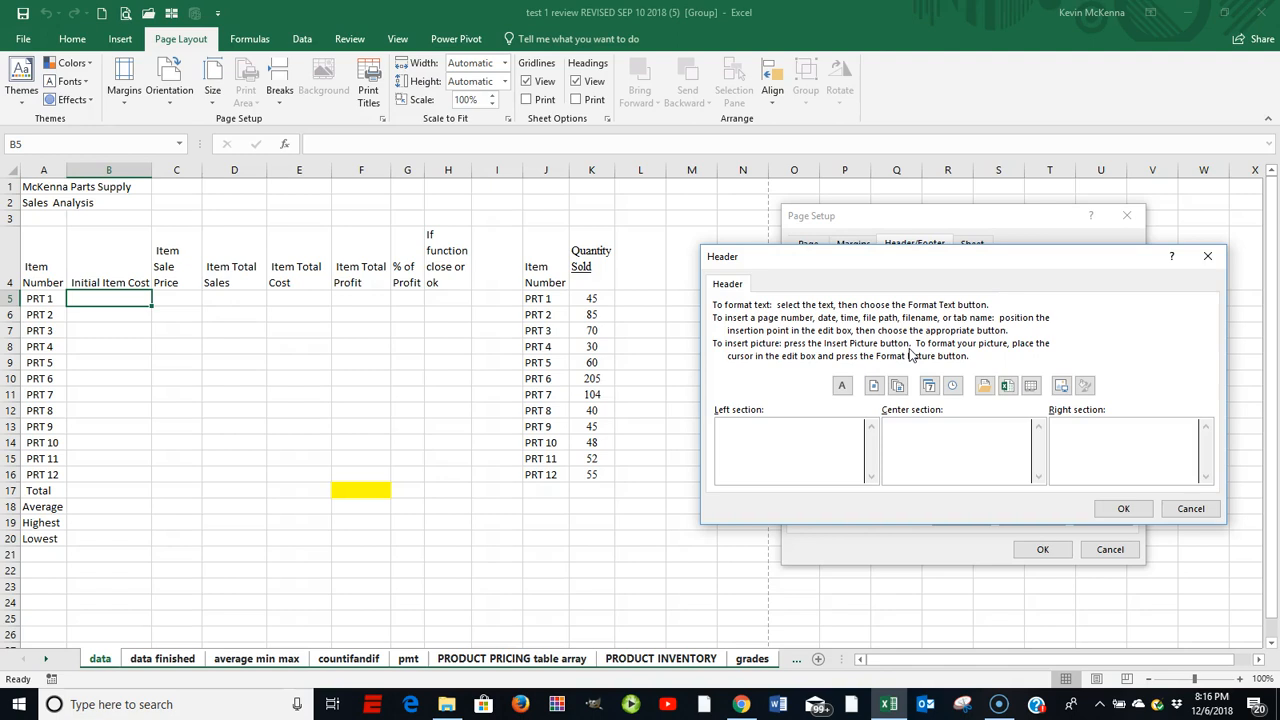
Put the page number in the header's left section and the sheet name in the centre
{"action": "left_click", "coordinate": [793, 452]}
{"action": "left_click", "coordinate": [874, 389]}
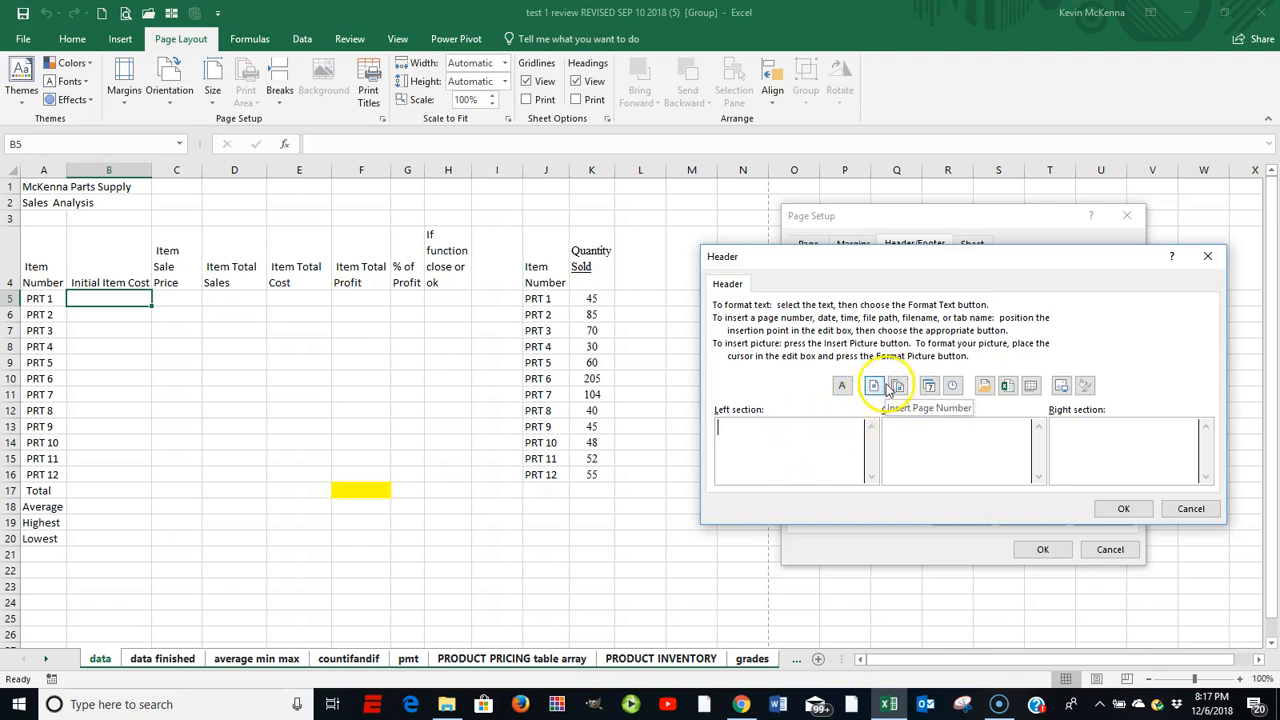
{"action": "left_click", "coordinate": [874, 389]}
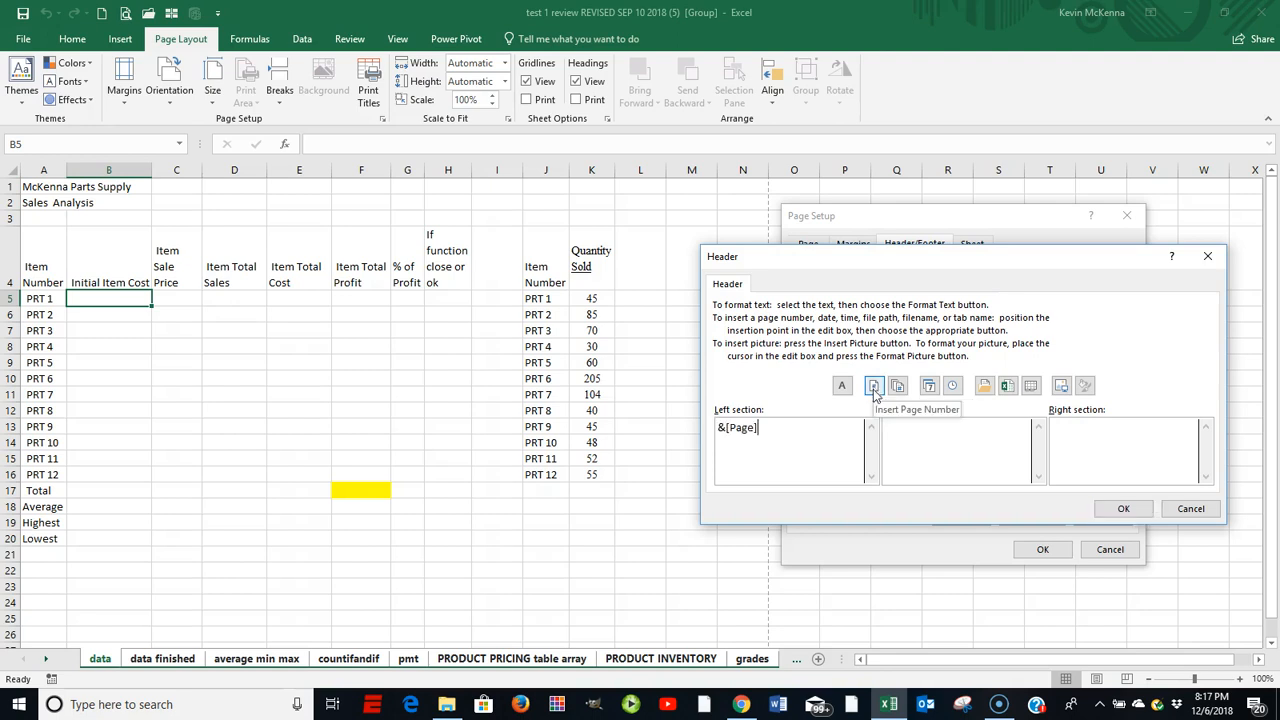
{"action": "left_click", "coordinate": [946, 432]}
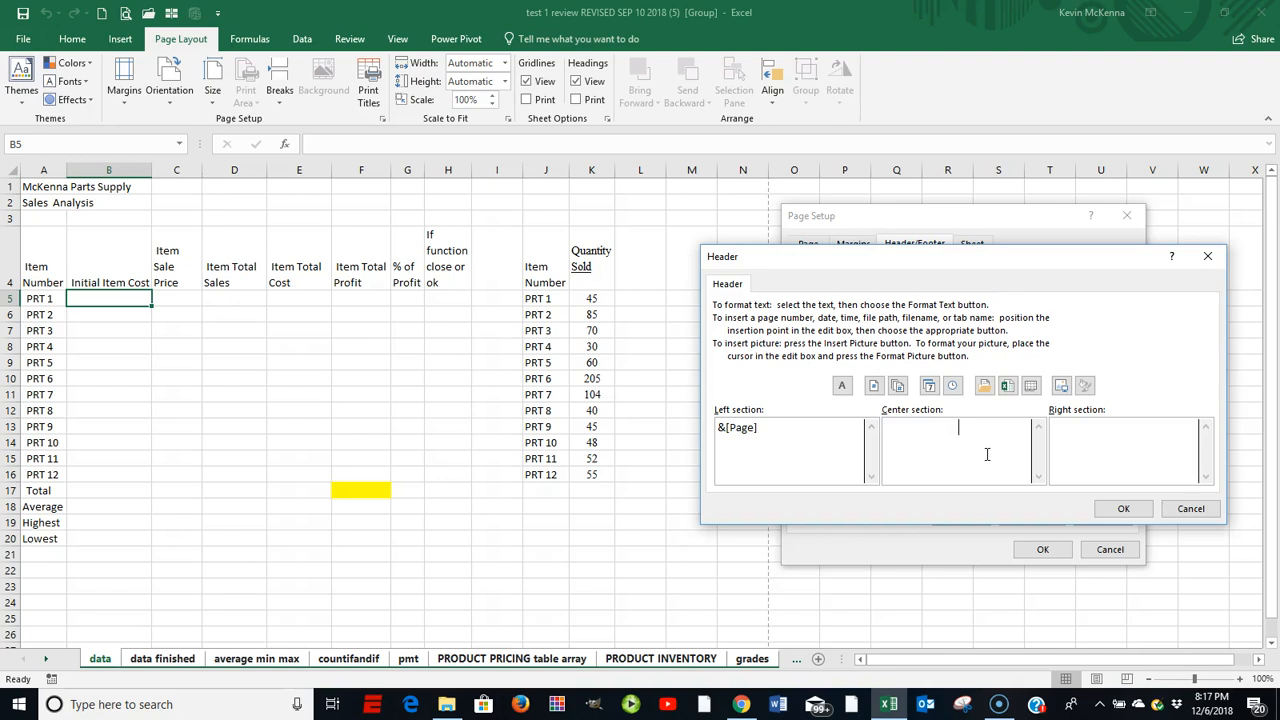
{"action": "left_click", "coordinate": [1032, 388]}
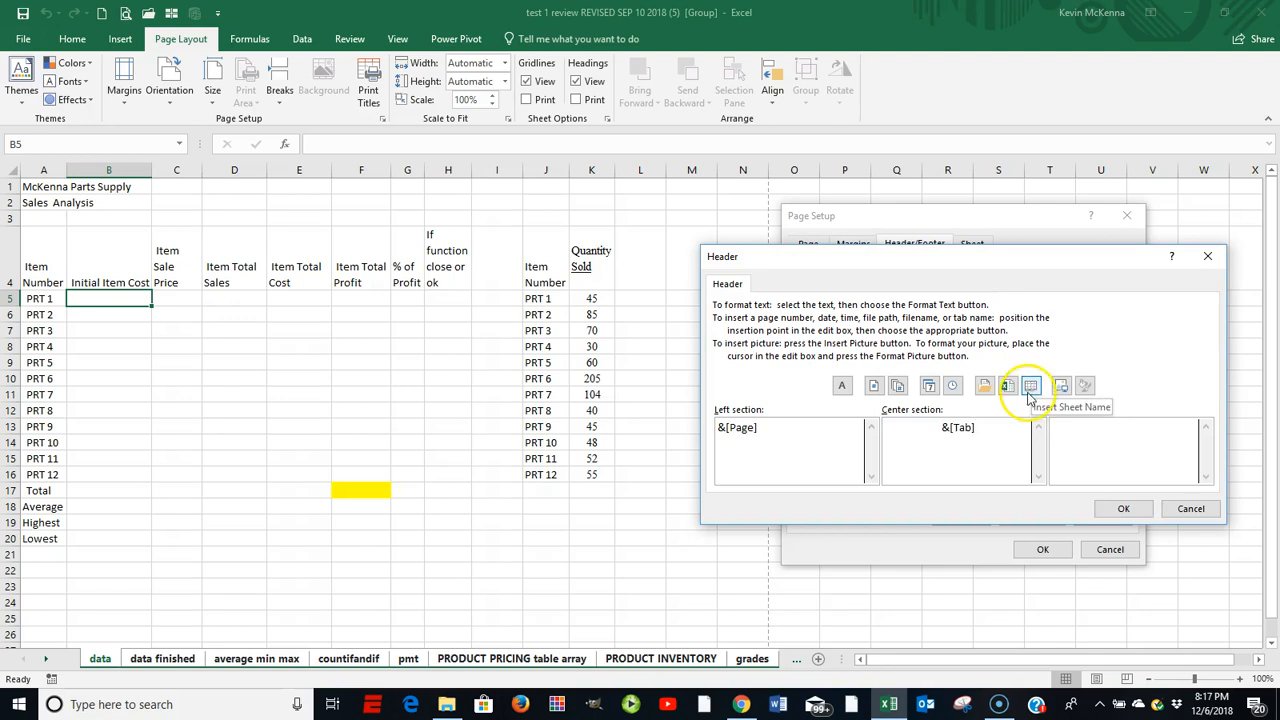
Enter the author's name in the header's right section and confirm the header
{"action": "left_click", "coordinate": [1093, 433]}
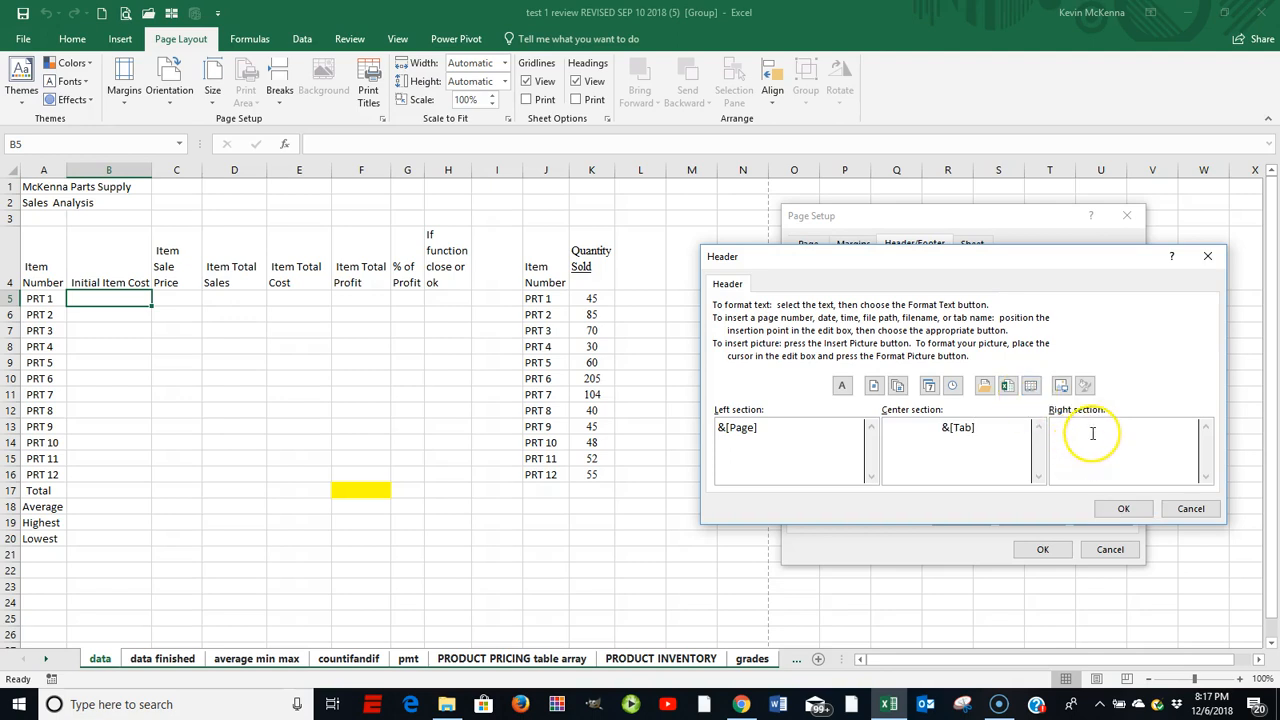
{"action": "left_click", "coordinate": [1093, 430]}
{"action": "left_click", "coordinate": [1119, 511]}
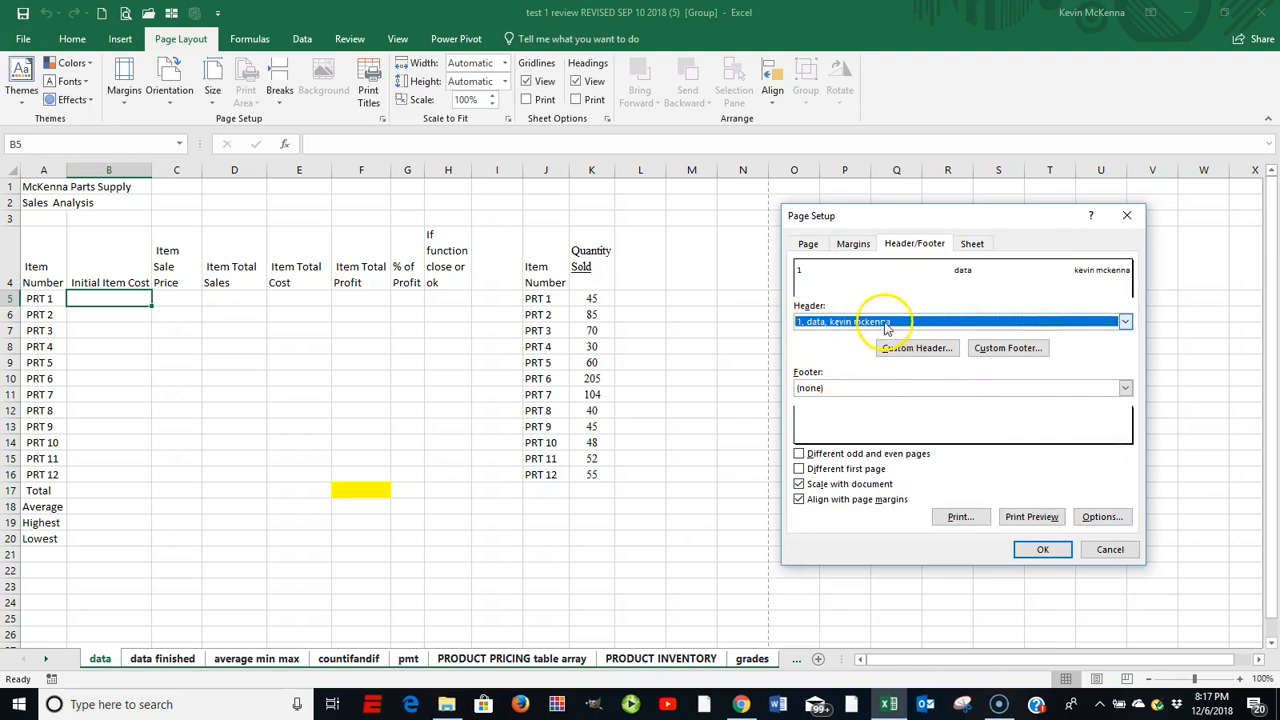
Add a custom footer with the file name in its left section
{"action": "left_click", "coordinate": [1005, 350]}
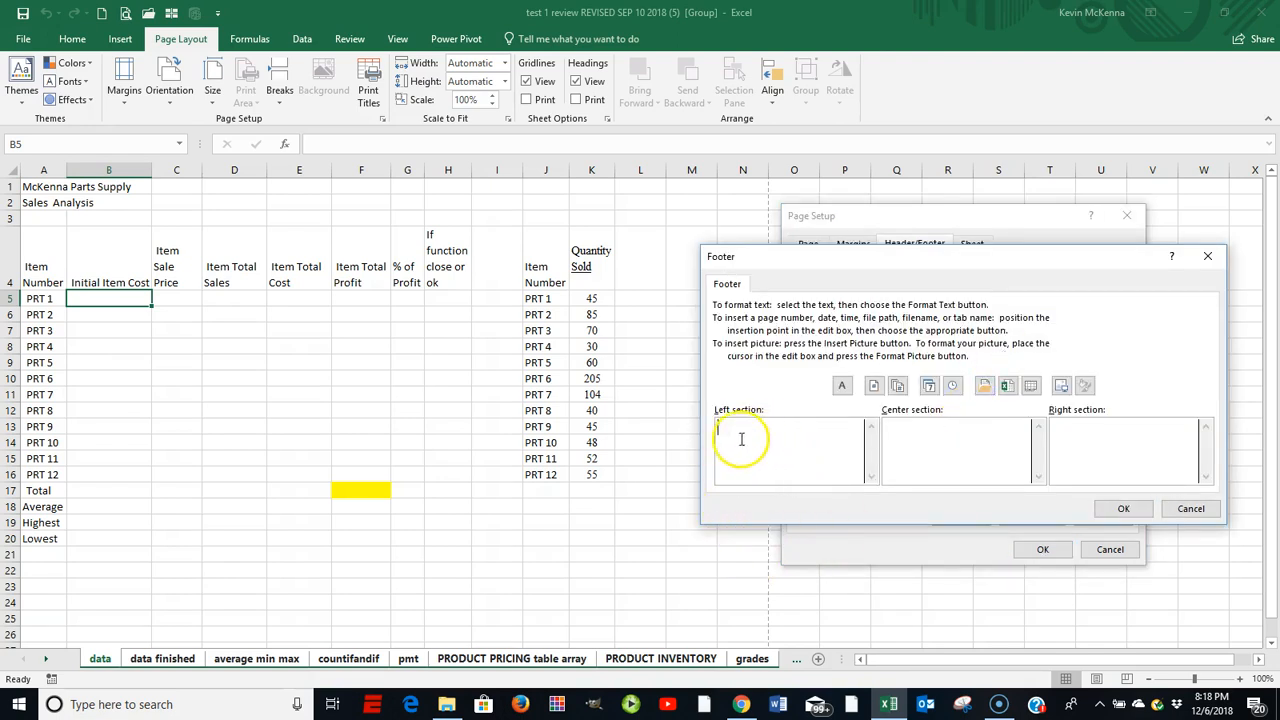
{"action": "left_click", "coordinate": [1008, 387]}
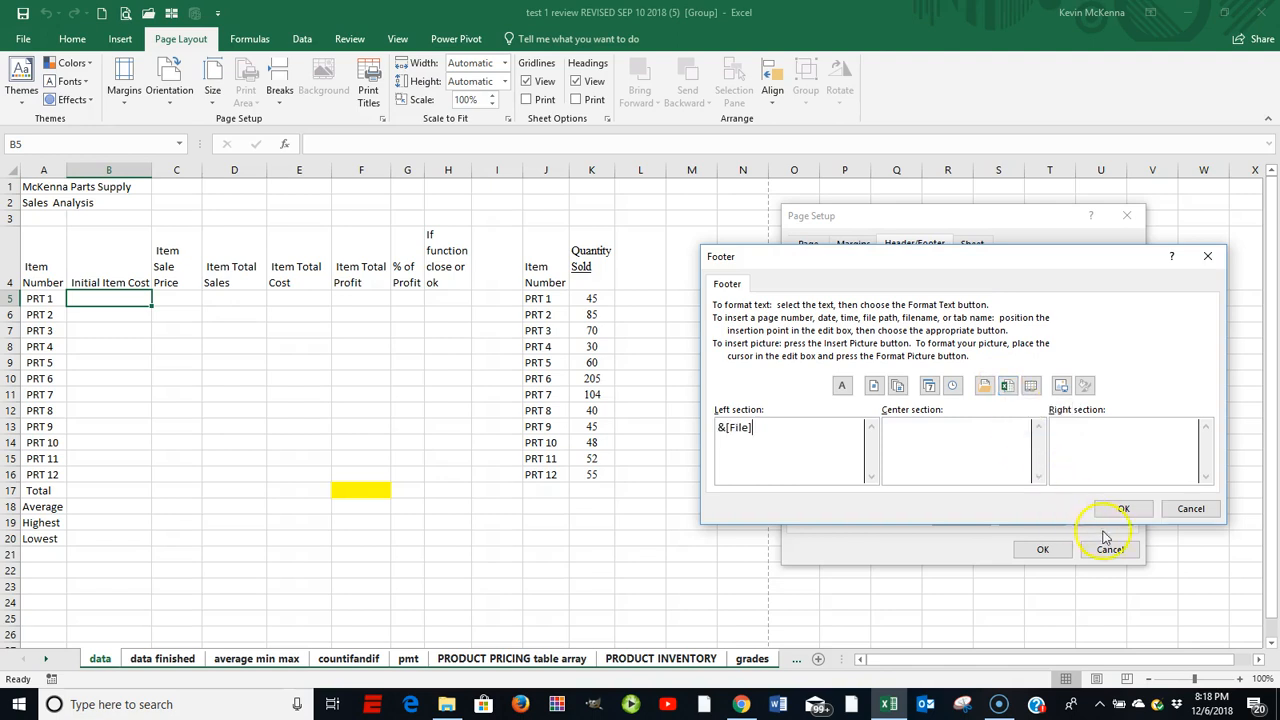
{"action": "left_click", "coordinate": [1126, 508]}
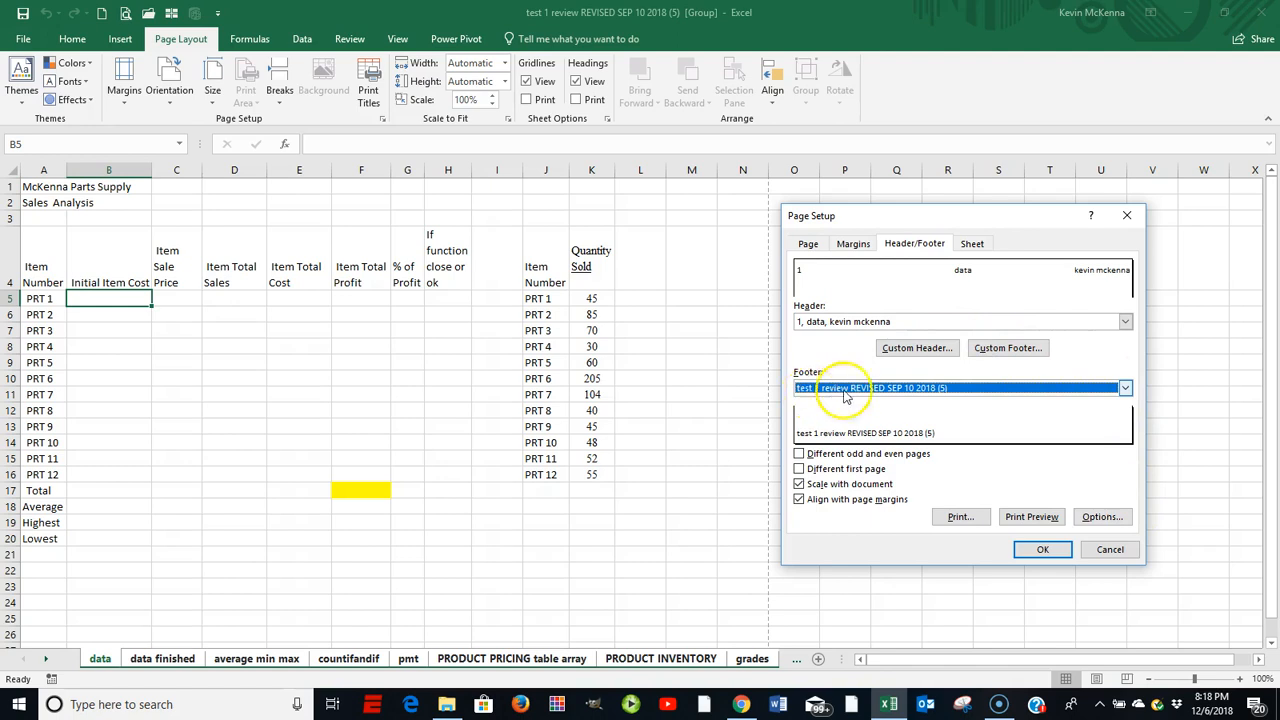
Page through the print preview to the third page, then return to the worksheet
{"action": "left_click", "coordinate": [1031, 517]}
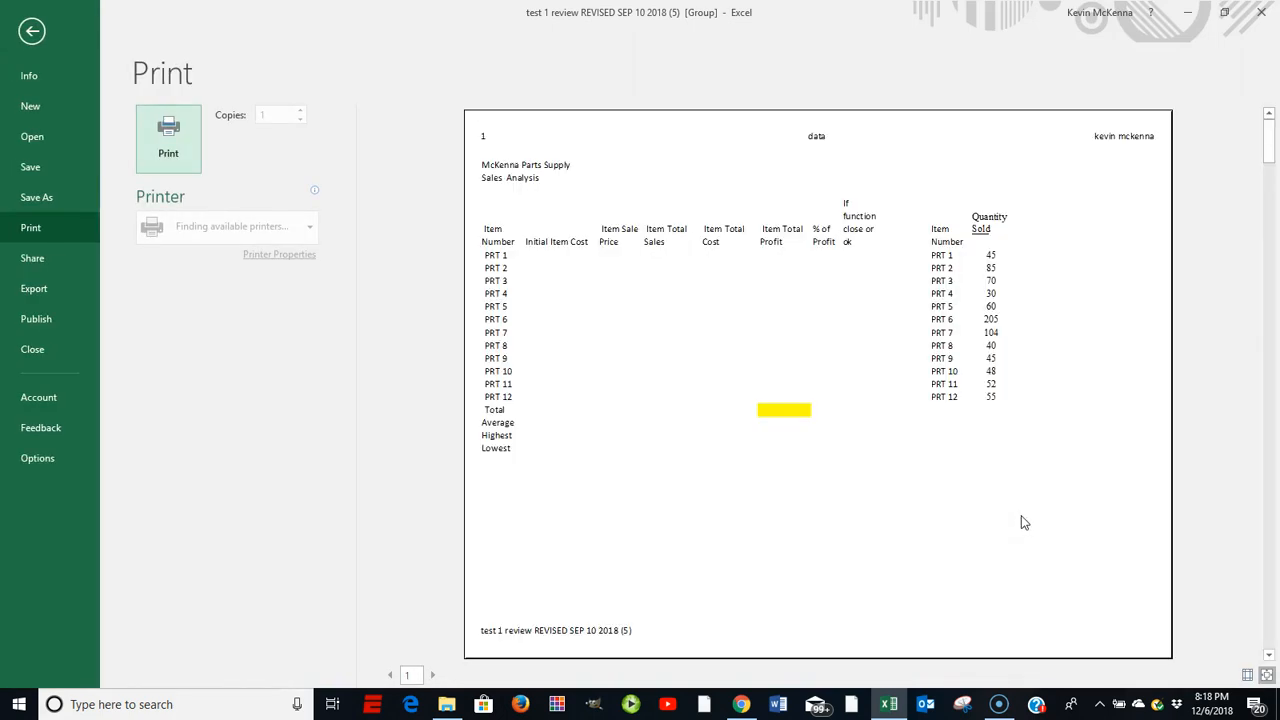
{"action": "left_click", "coordinate": [1008, 527]}
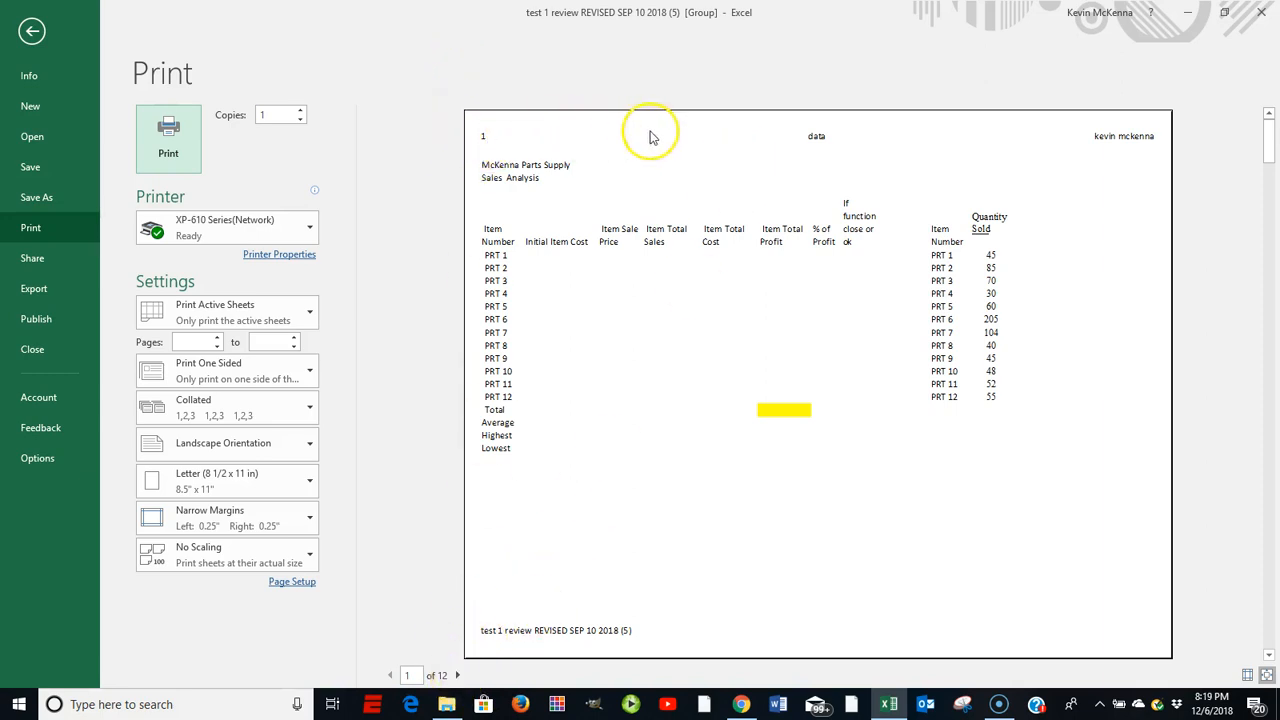
{"action": "left_click", "coordinate": [458, 676]}
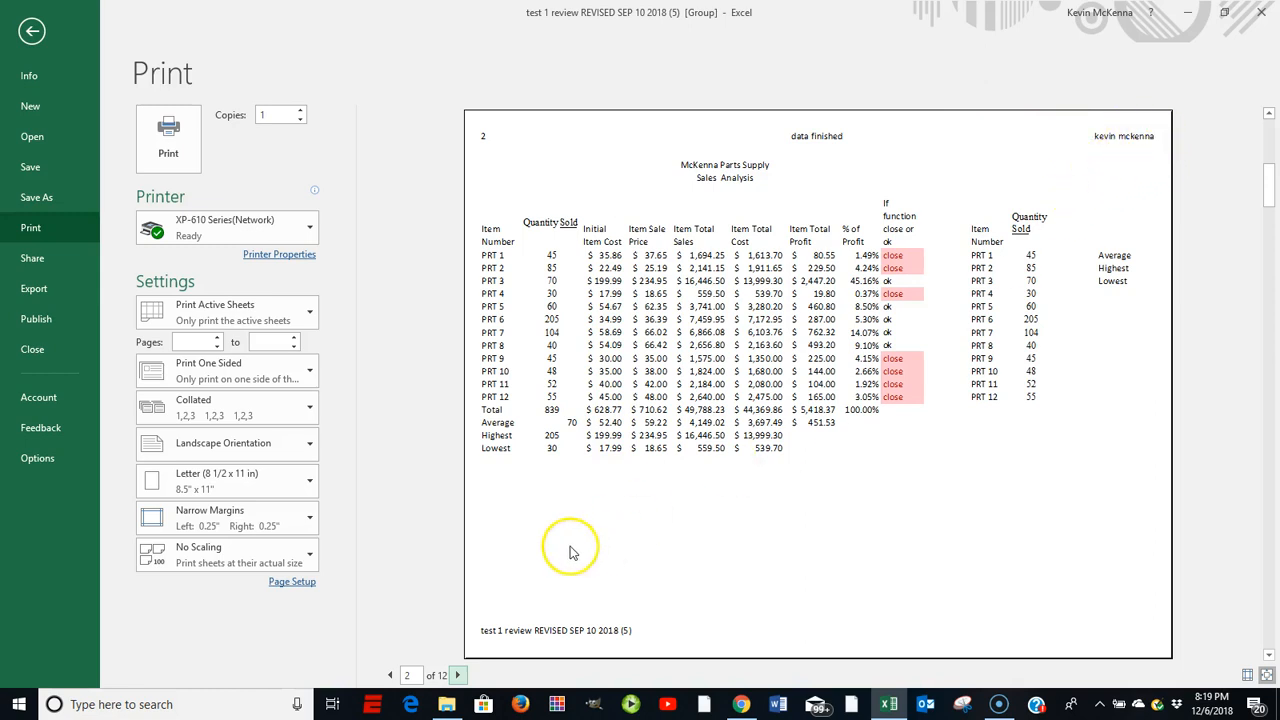
{"action": "left_click", "coordinate": [458, 675]}
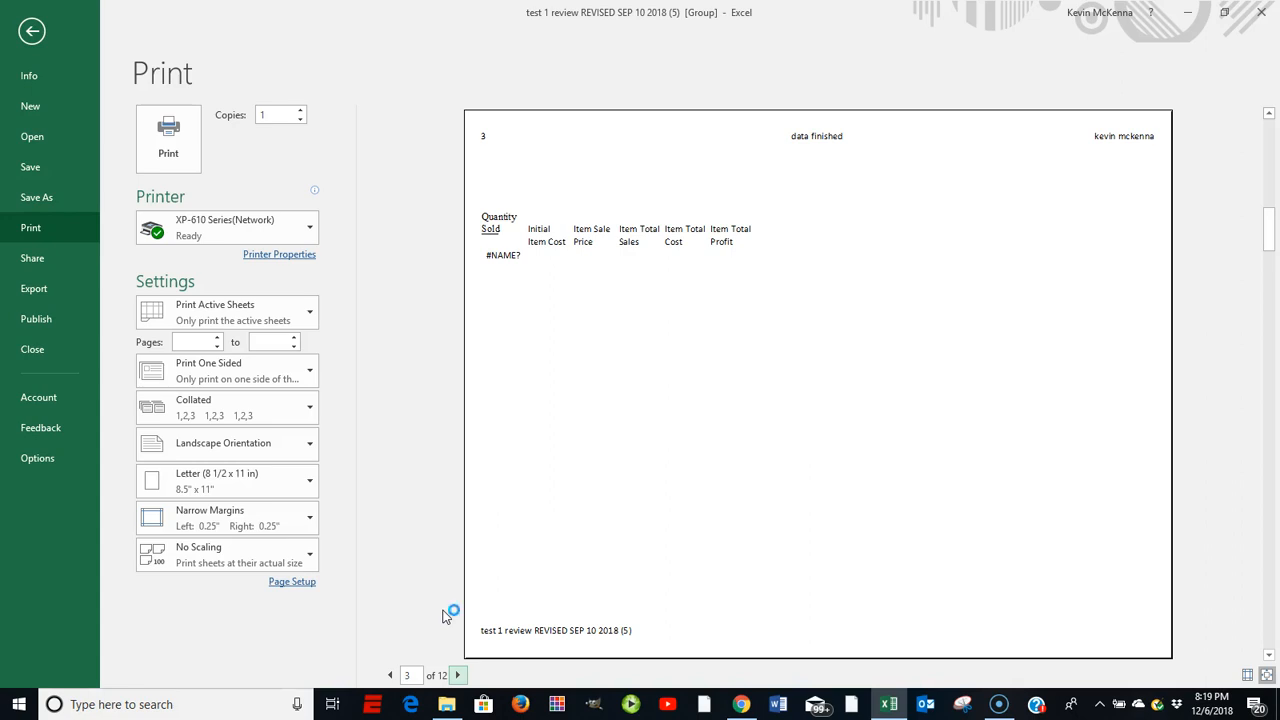
{"action": "key", "text": "Escape"}
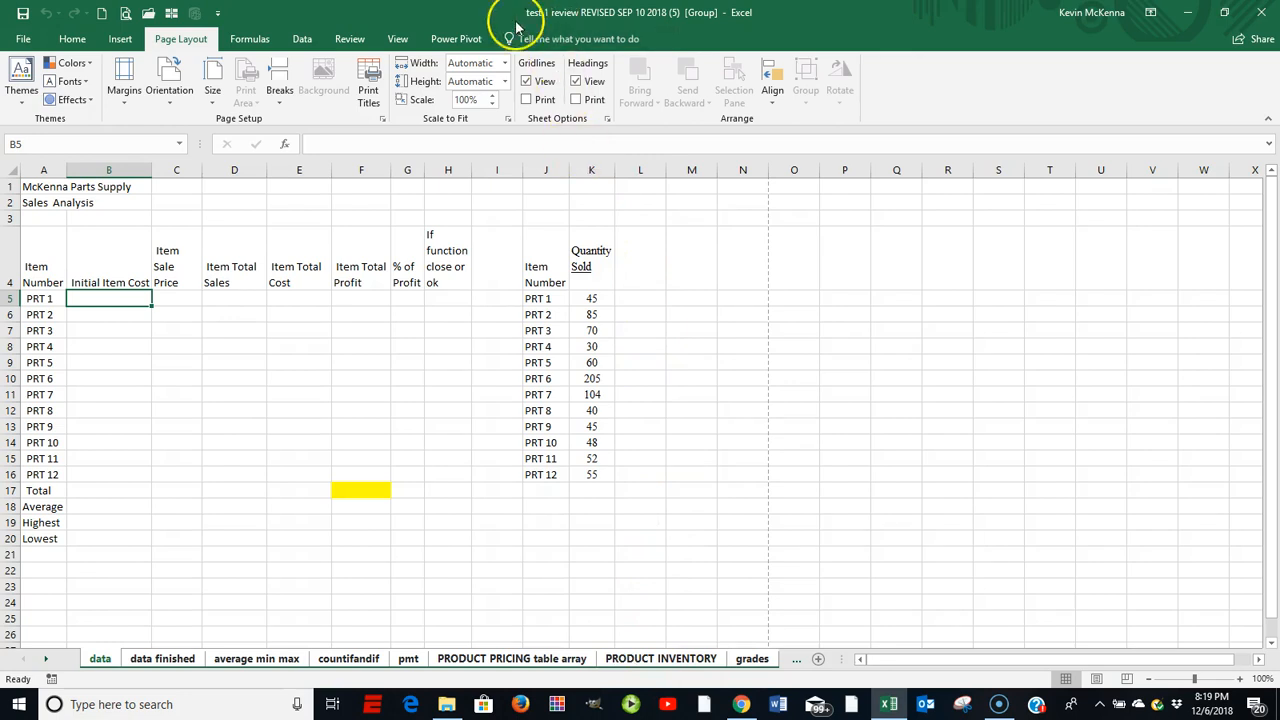
Set Scale to Fit width to 1 page and height to 1 page
{"action": "left_click", "coordinate": [167, 41]}
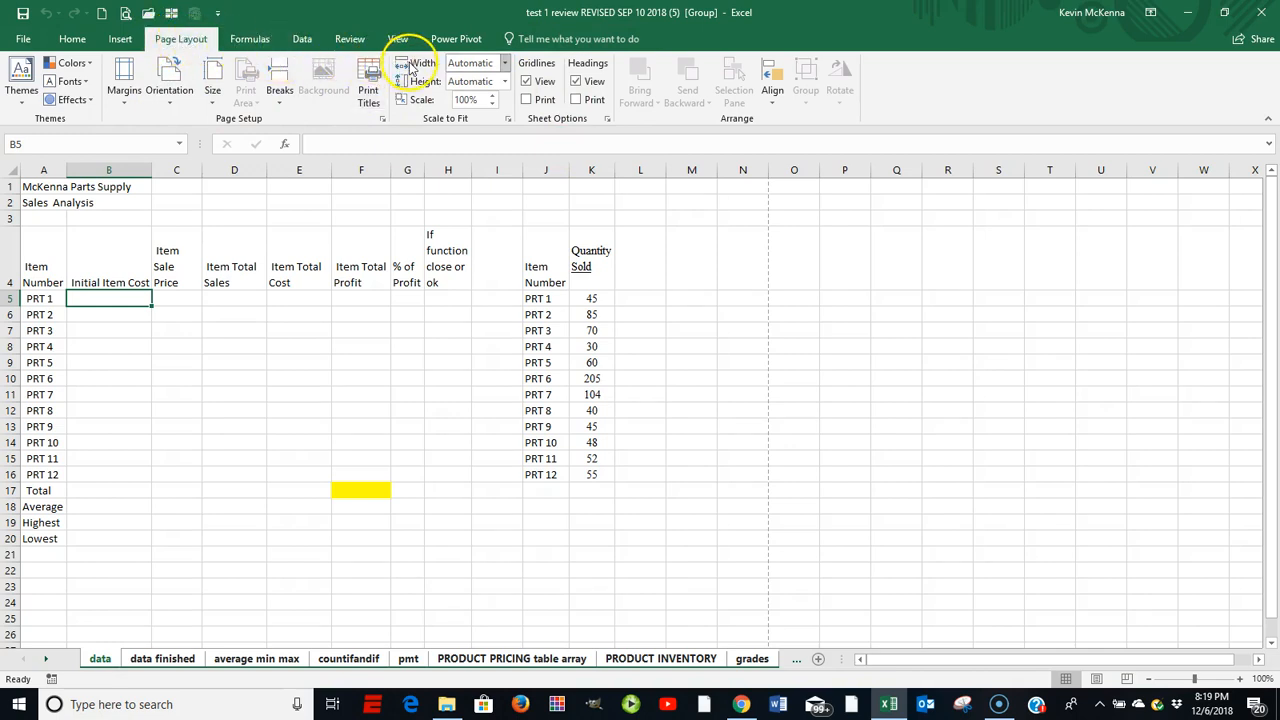
{"action": "left_click", "coordinate": [506, 63]}
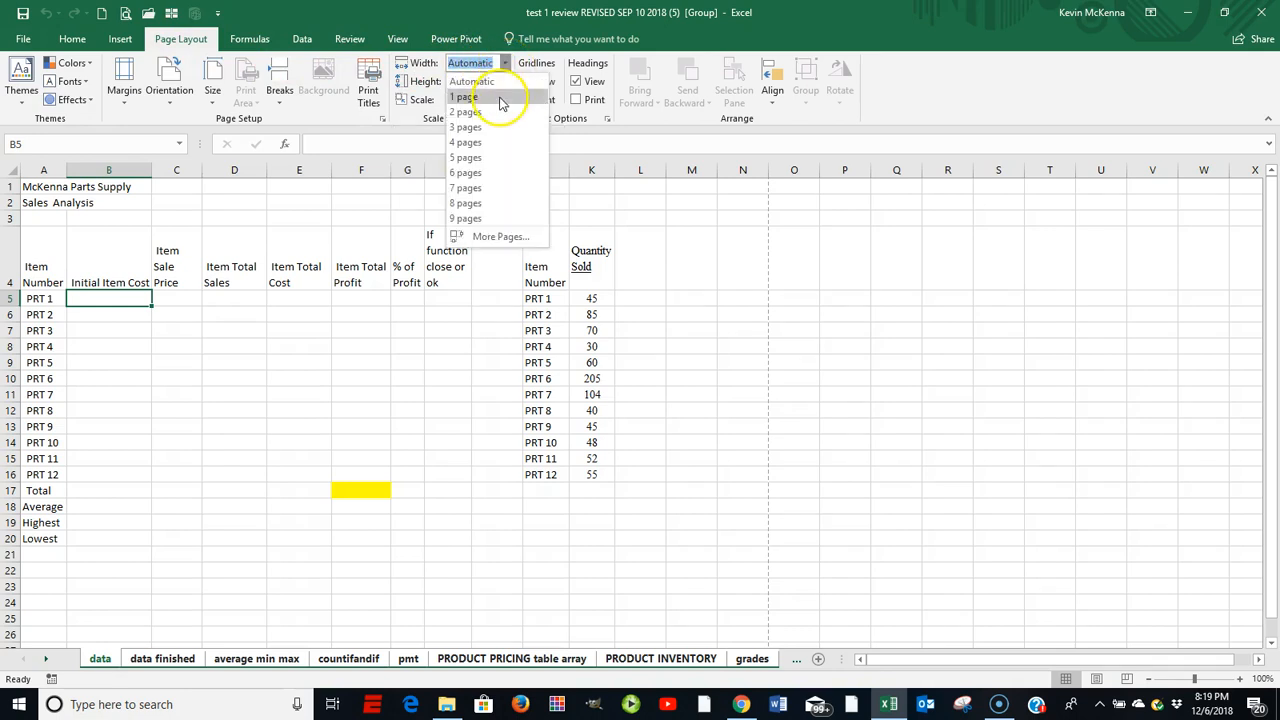
{"action": "left_click", "coordinate": [498, 97]}
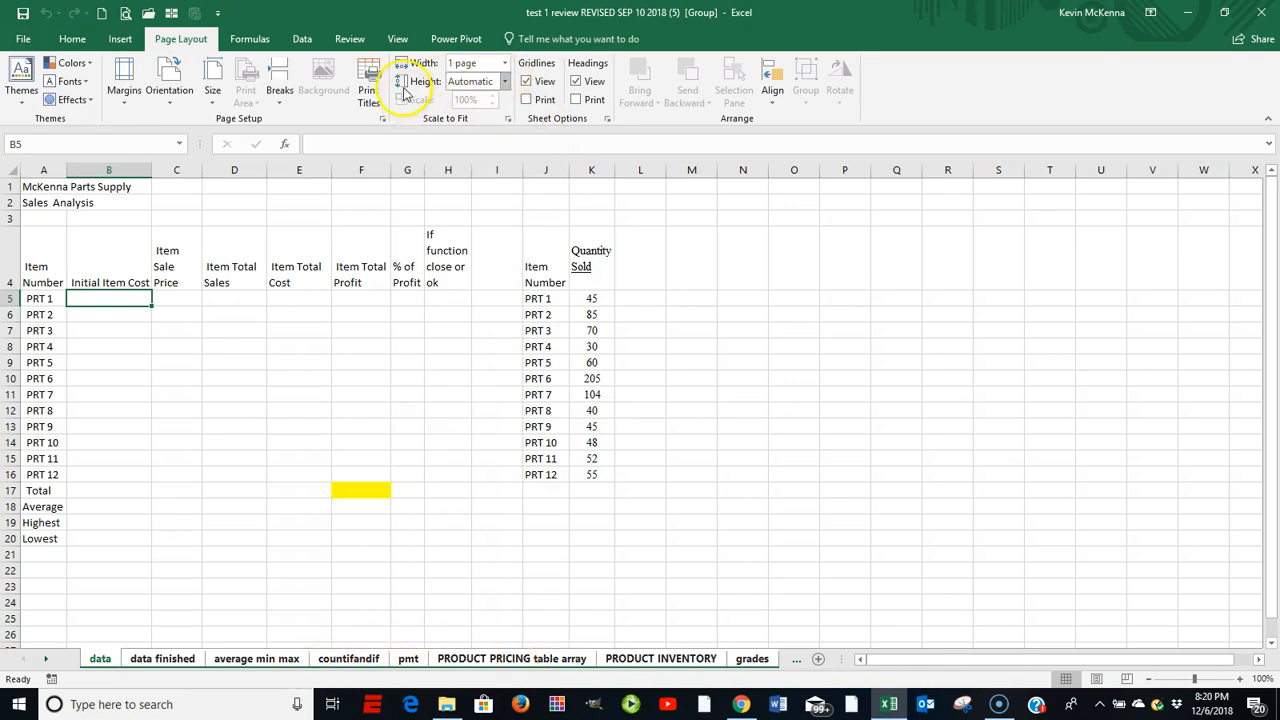
{"action": "left_click", "coordinate": [505, 81]}
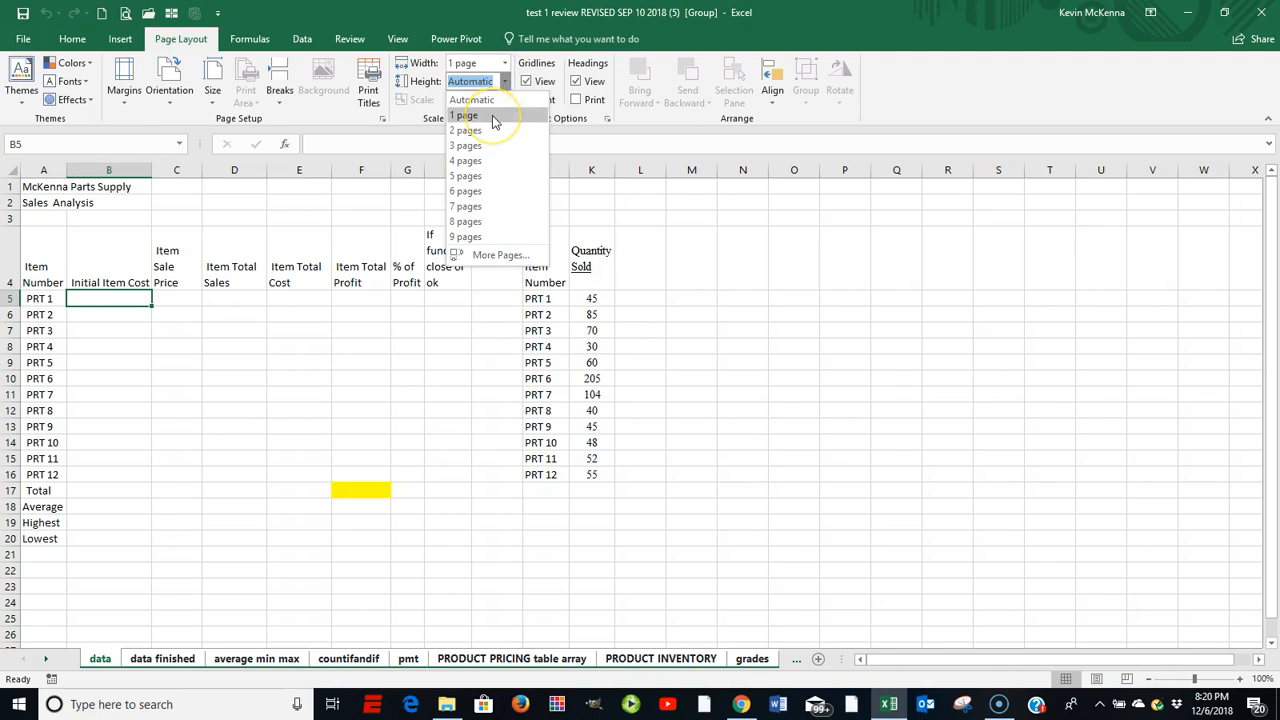
{"action": "left_click", "coordinate": [492, 115]}
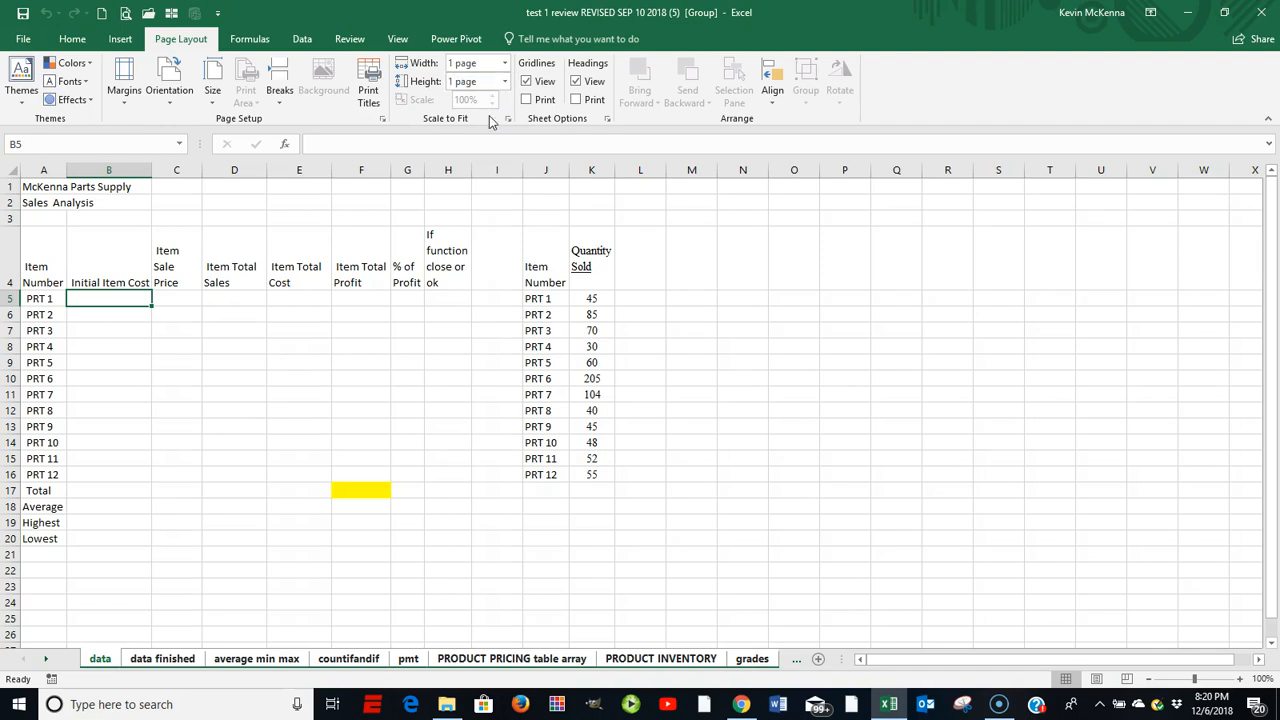
Open File > Print to preview the one-page-per-sheet printout
{"action": "left_click", "coordinate": [24, 40]}
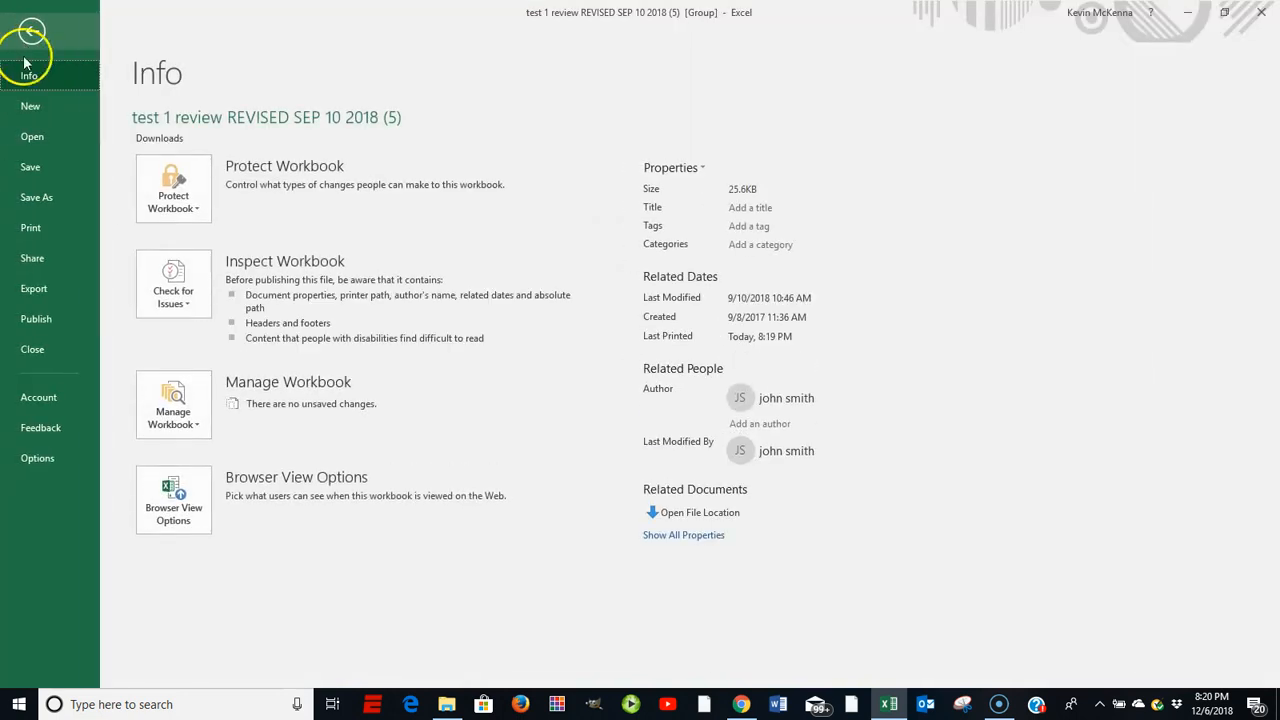
{"action": "left_click", "coordinate": [38, 226]}
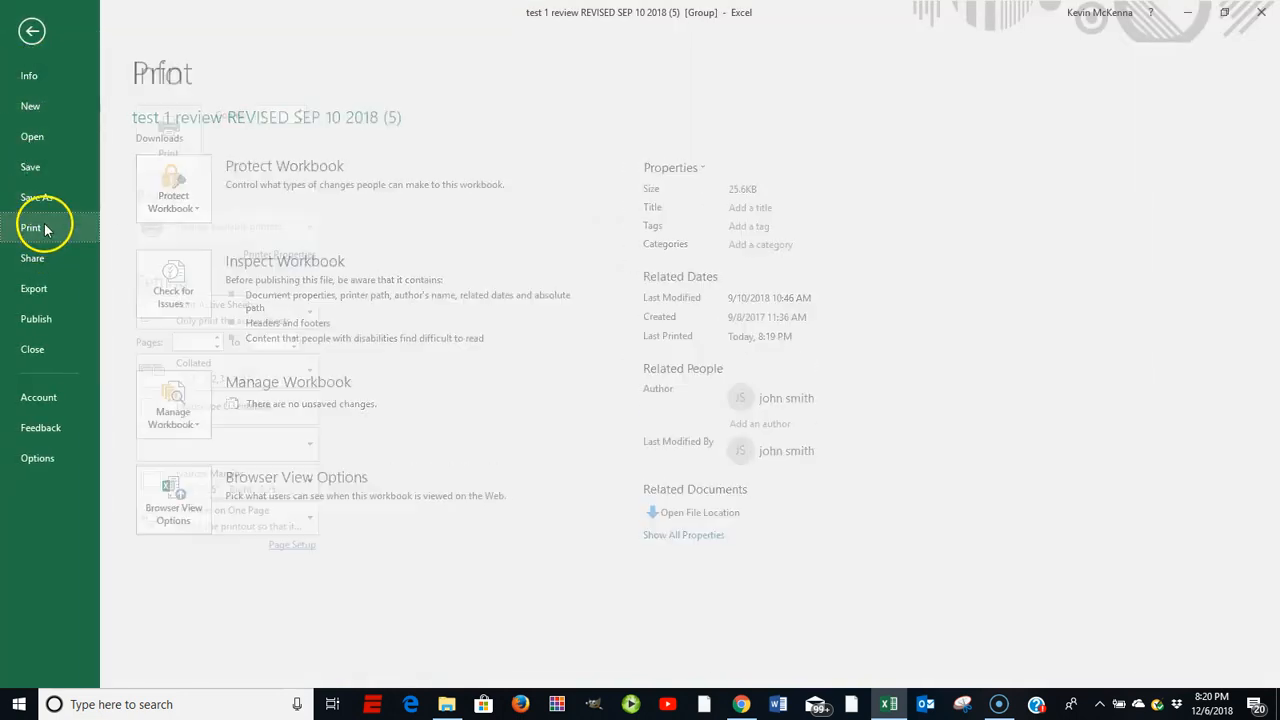